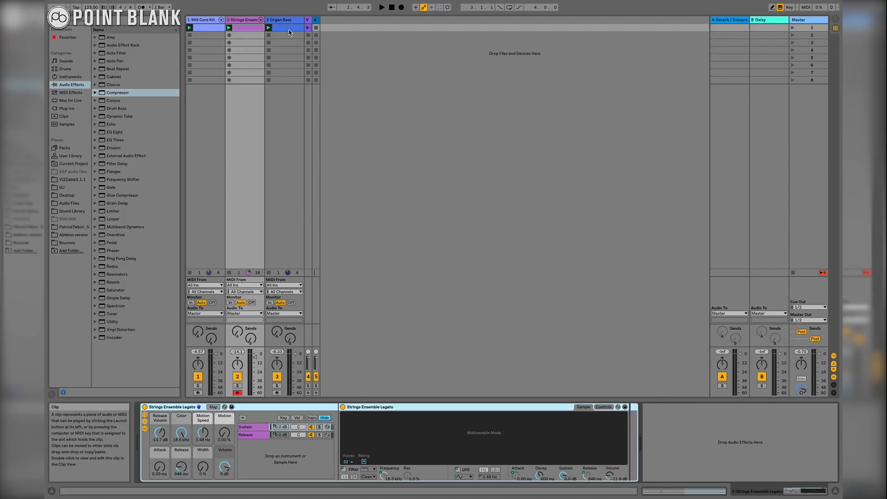
Play back the drum, strings and organ bass loop to hear it without sidechain compression
key("space")
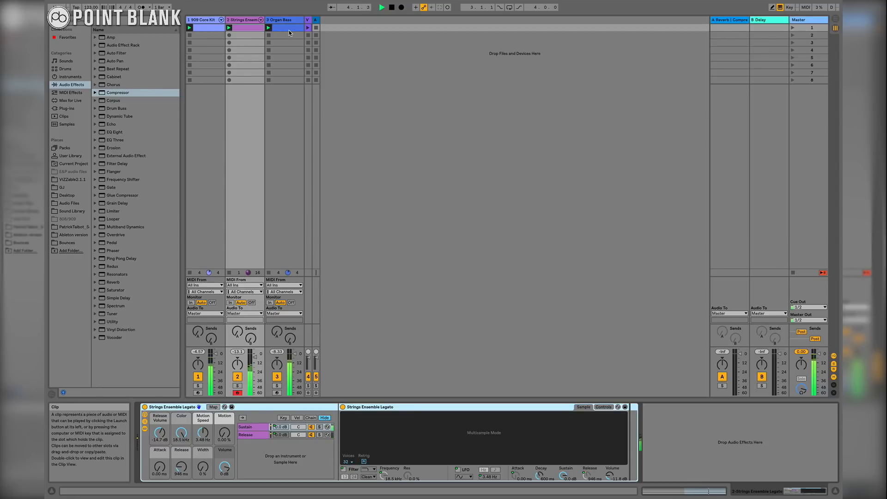
key("space")
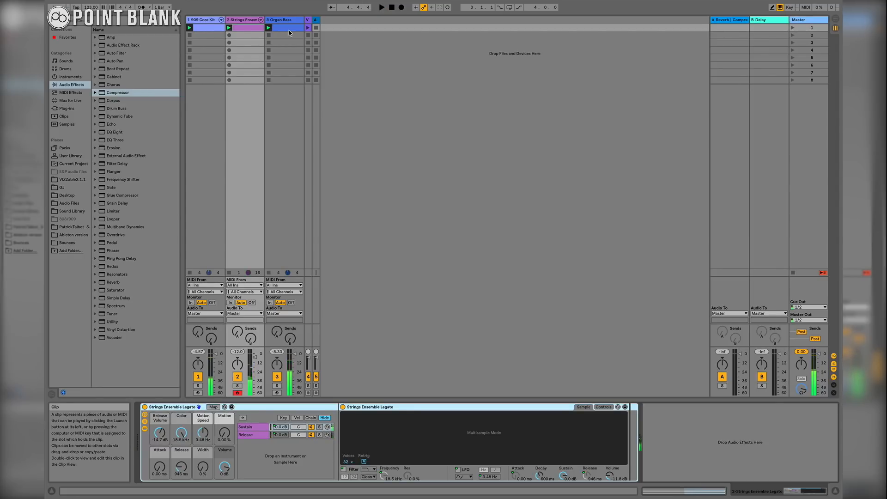
Add a Compressor to the Strings Ensemble track and lower its threshold to -1.34 dB
left_click(244, 21)
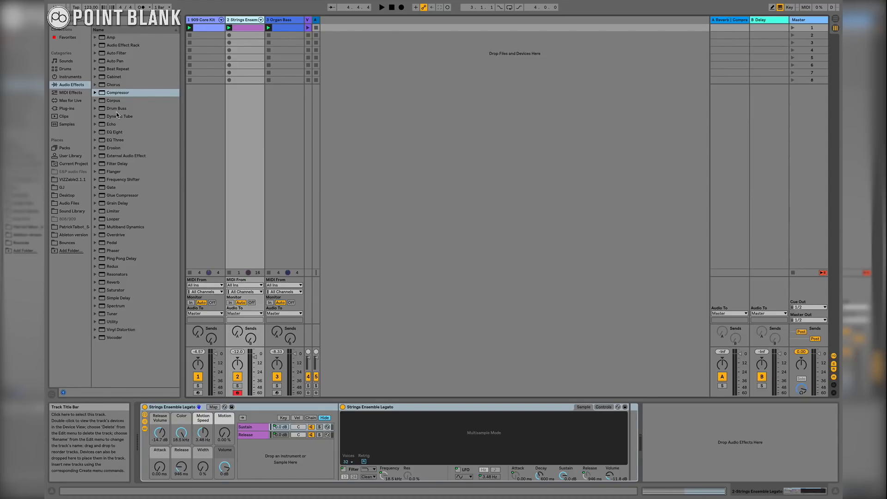
double_click(103, 93)
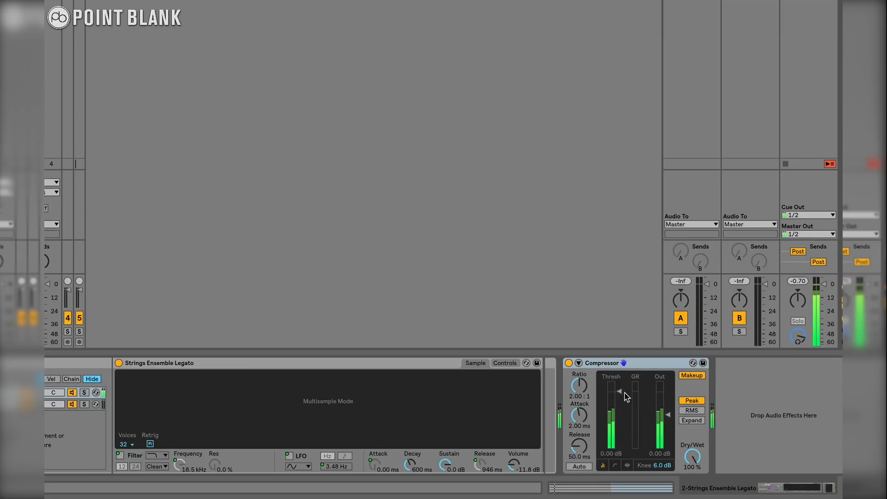
mouse_move(619, 392)
left_mouse_down()
mouse_move(619, 431)
mouse_move(619, 393)
left_mouse_up()
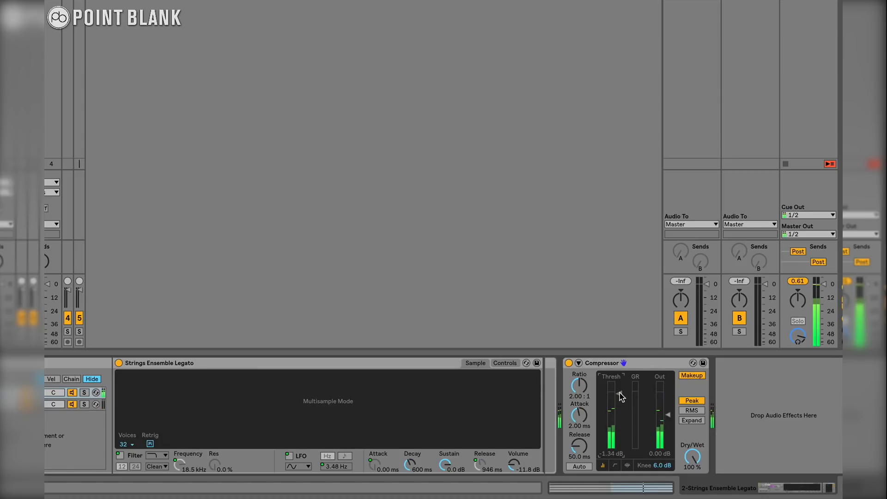
Enable the strings Compressor's sidechain and choose 1-909 Core Kit as its audio source
left_click(579, 364)
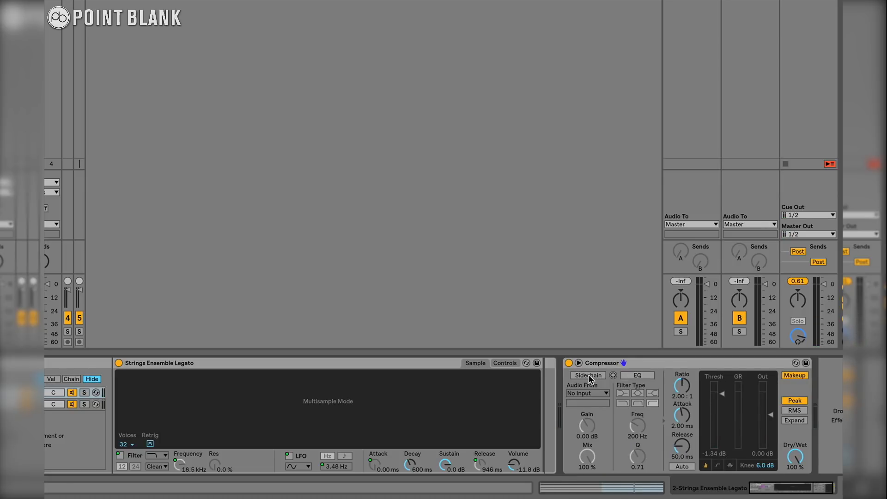
left_click(587, 375)
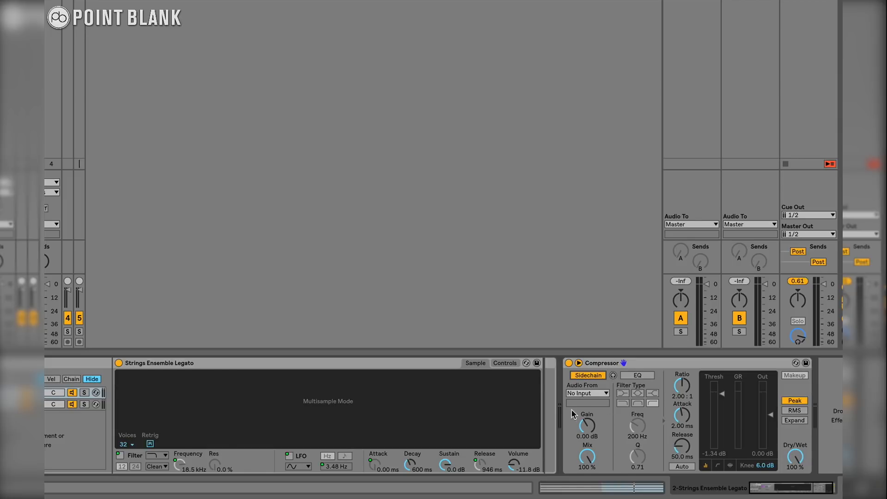
left_click(593, 395)
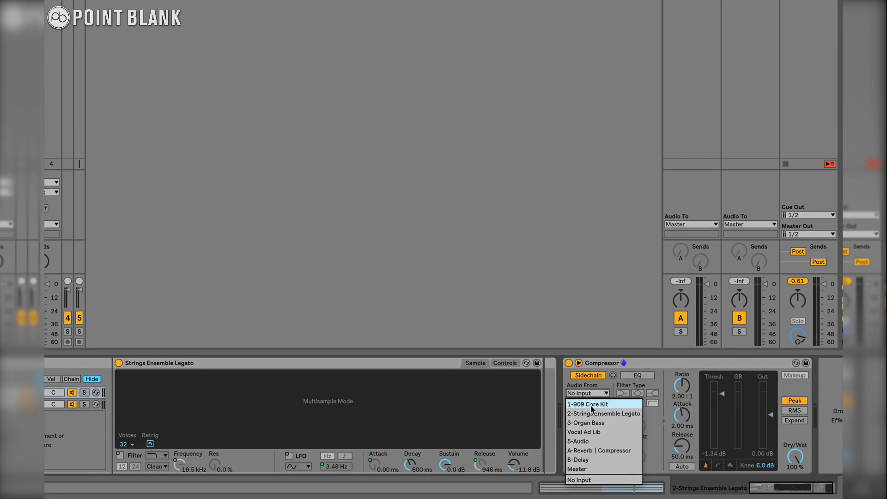
left_click(591, 404)
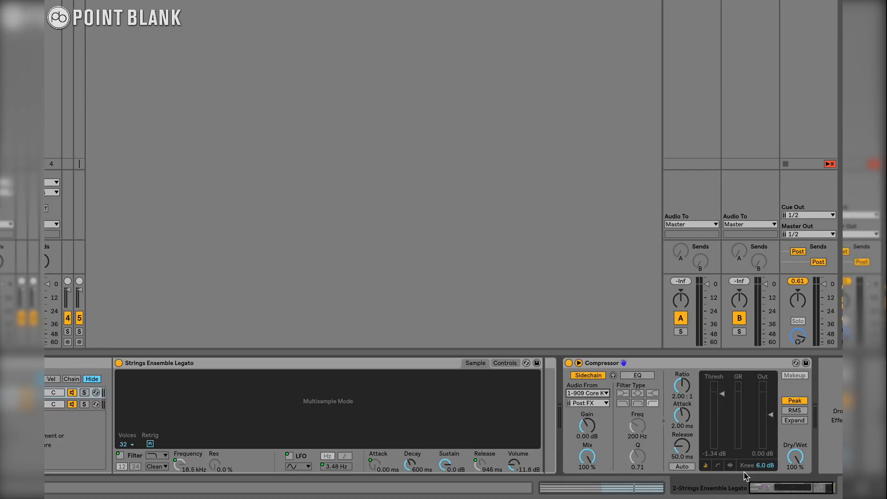
Lower the strings Compressor's threshold to -45.5 dB while the loop plays
key("space")
key("space")
left_click_drag(724, 394, 724, 427)
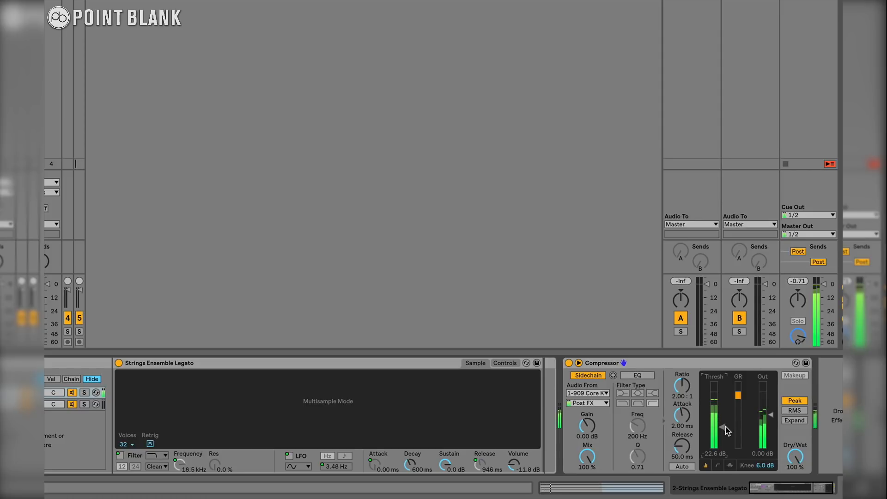
left_click_drag(726, 435, 724, 444)
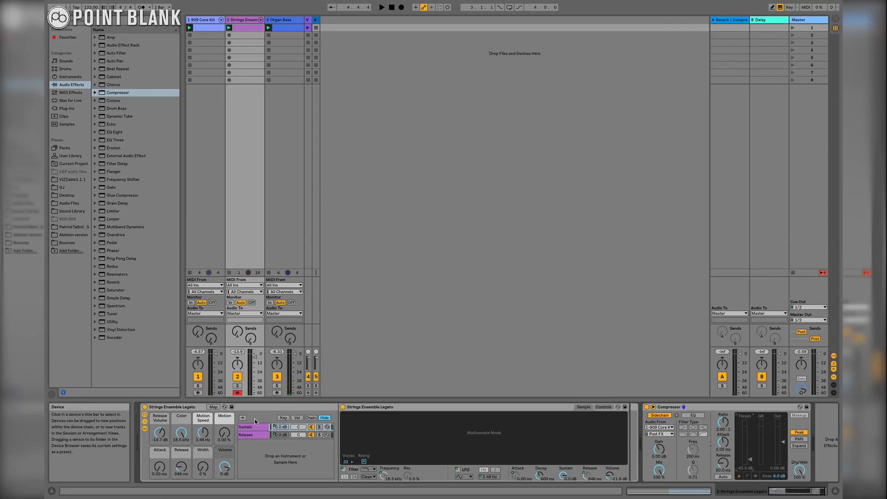
Mute the 909 Core Kit and Organ Bass tracks and listen to the sidechained strings alone
left_click(198, 377)
left_click(276, 377)
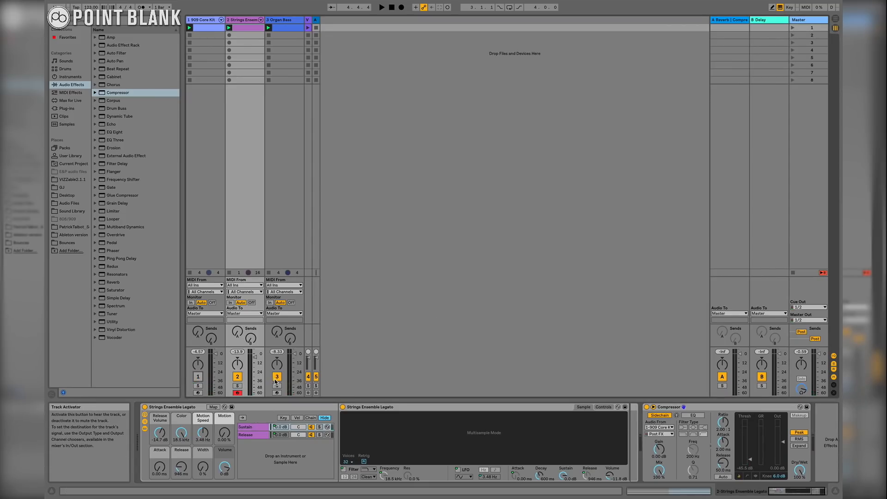
key("space")
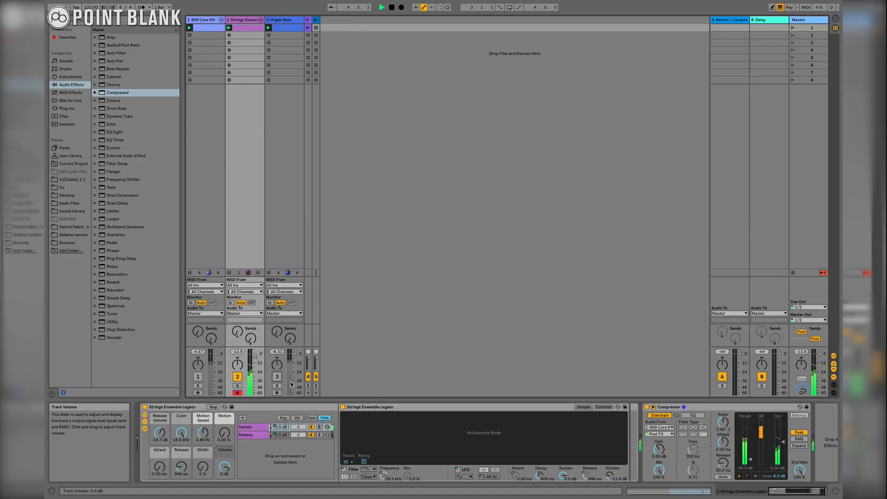
key("space")
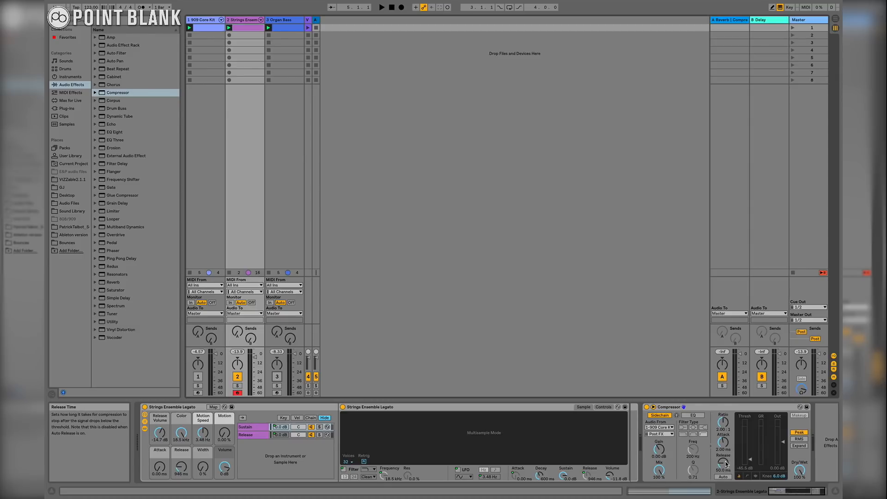
Try a release time of 129 ms on the strings Compressor during playback
key("space")
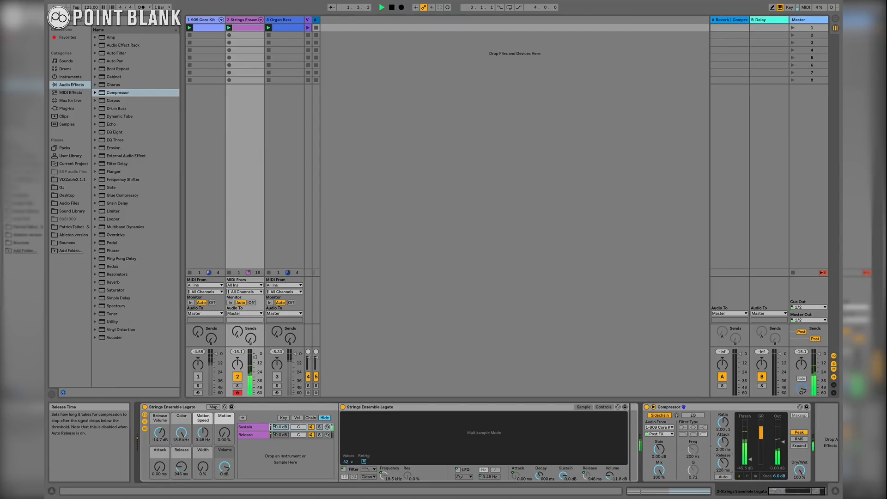
mouse_move(726, 463)
left_mouse_down()
mouse_move(726, 446)
mouse_move(726, 455)
left_mouse_up()
key("space")
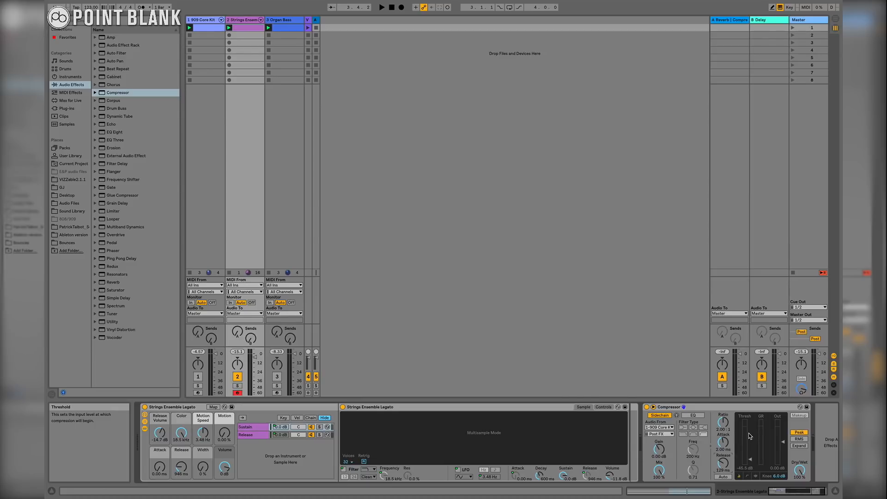
key("space")
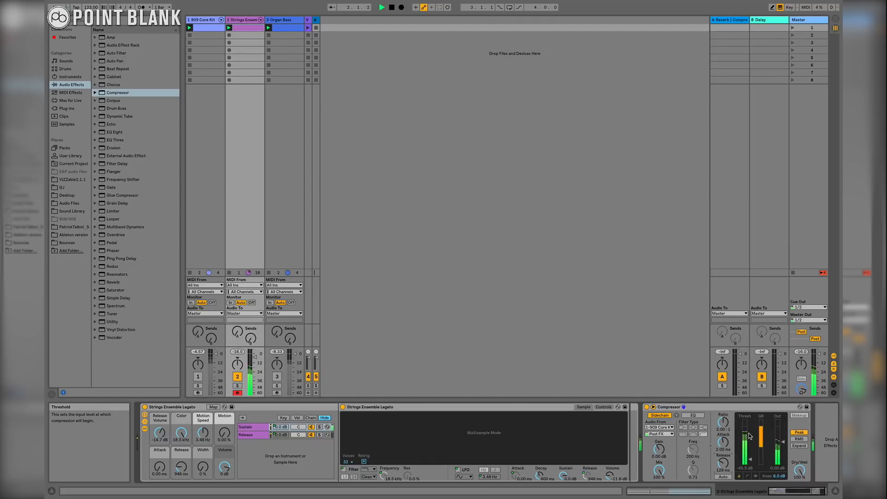
Try a much shorter release of about 15 ms on the strings Compressor and listen to the pumping
key("space")
left_click_drag(724, 461, 725, 480)
key("space")
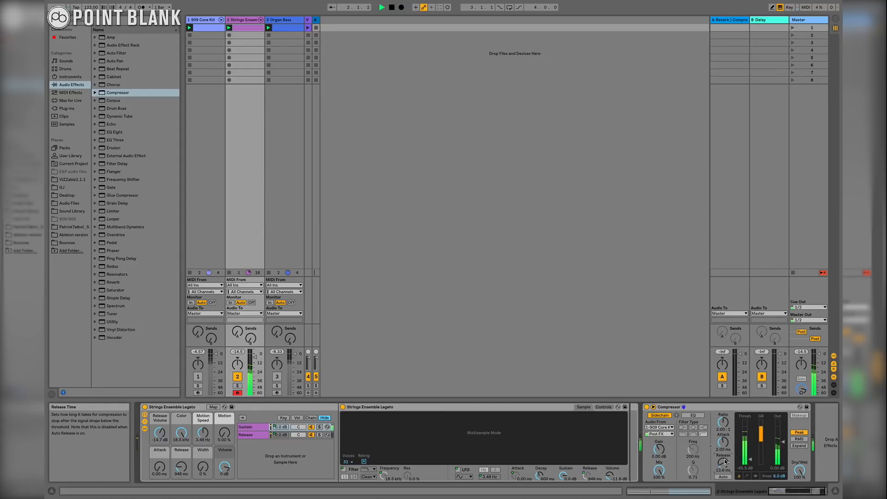
key("space")
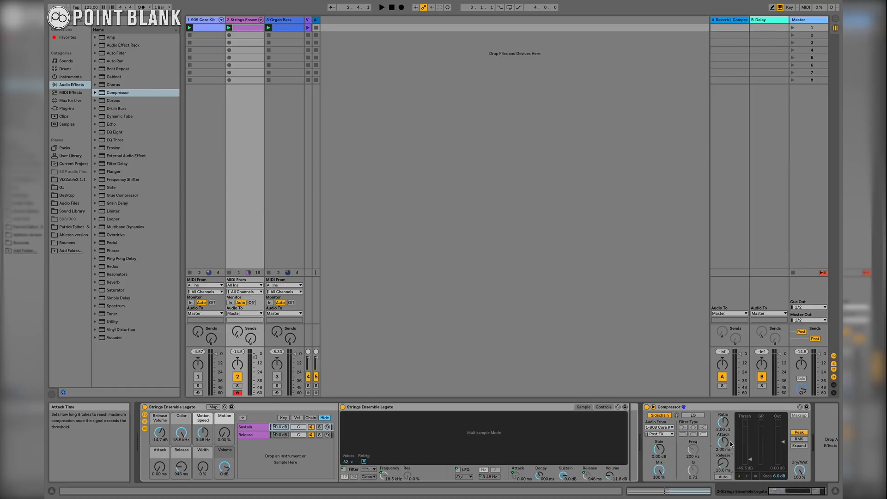
Set the strings Compressor's attack to 0.08 ms and its release to 146 ms while listening
key("space")
left_click_drag(729, 443, 723, 401)
left_click_drag(725, 460, 724, 455)
key("space")
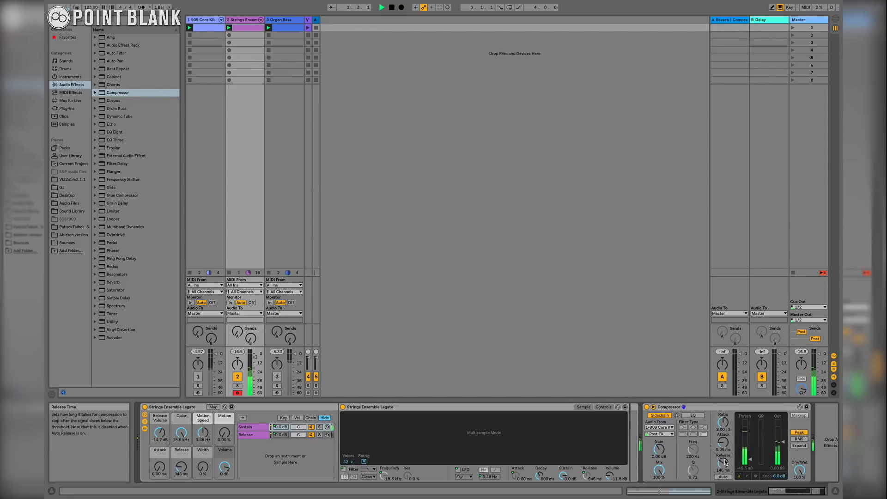
key("space")
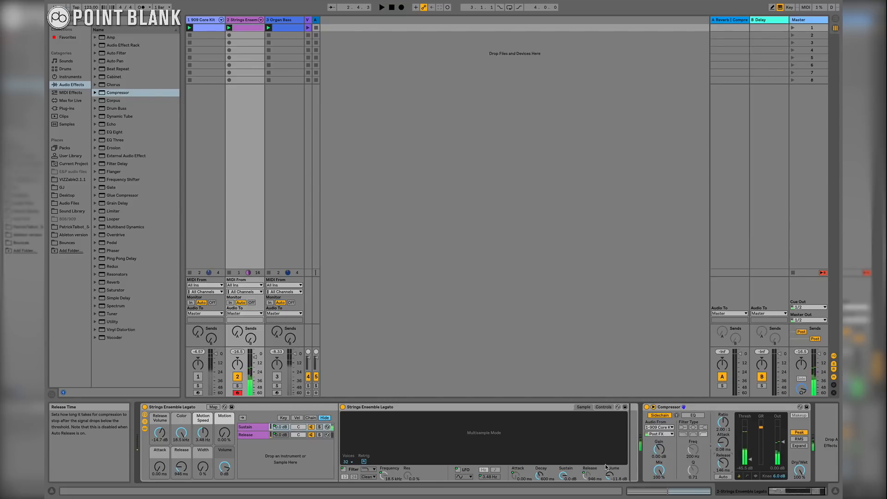
Unmute the Organ Bass track and play it together with the sidechained strings
left_click(277, 377)
key("space")
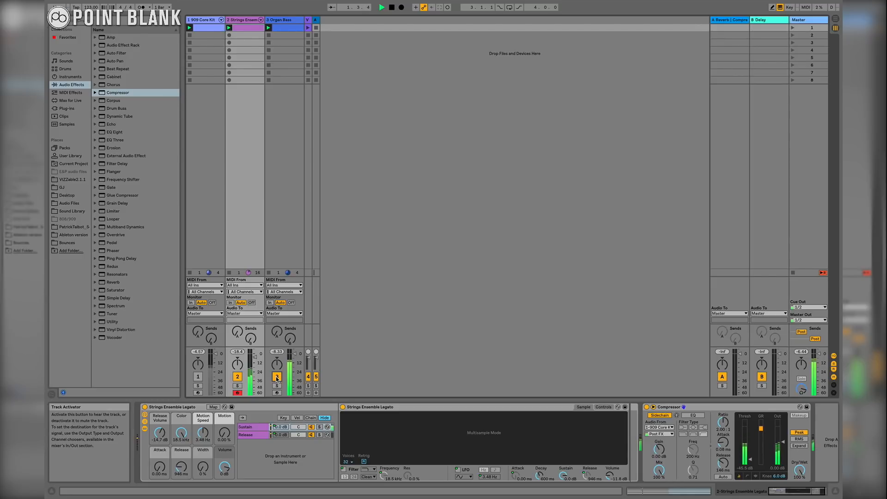
key("space")
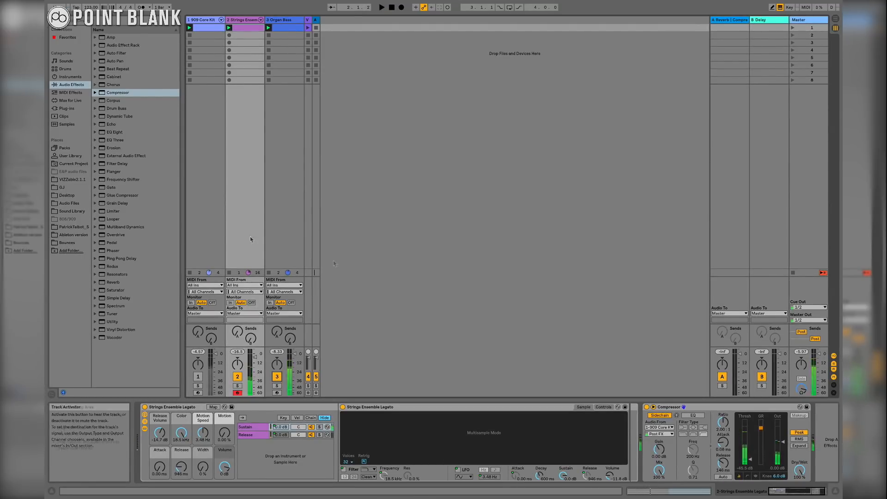
Copy the strings track's Compressor onto the Organ Bass track and play the loop to check it
left_click(697, 409)
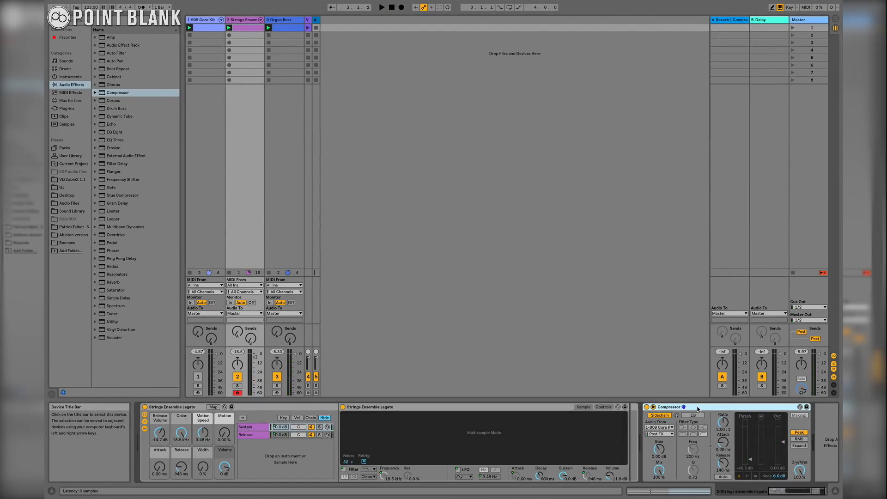
left_click(287, 21)
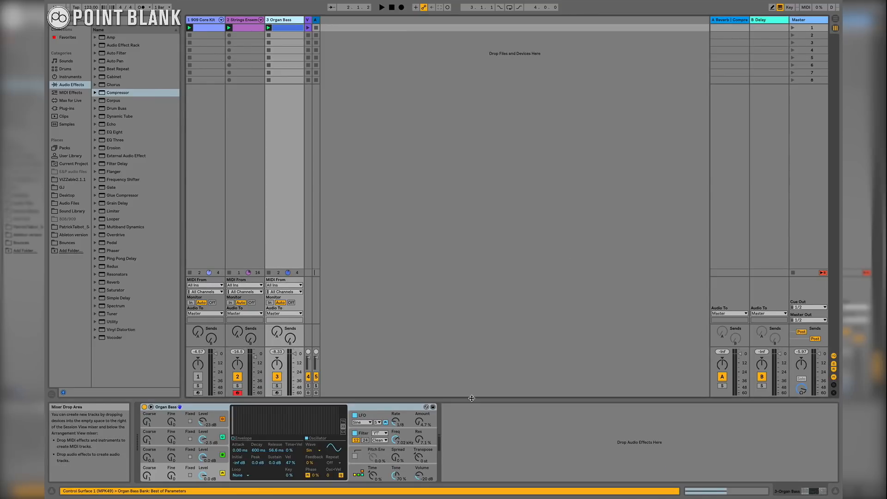
key("Return")
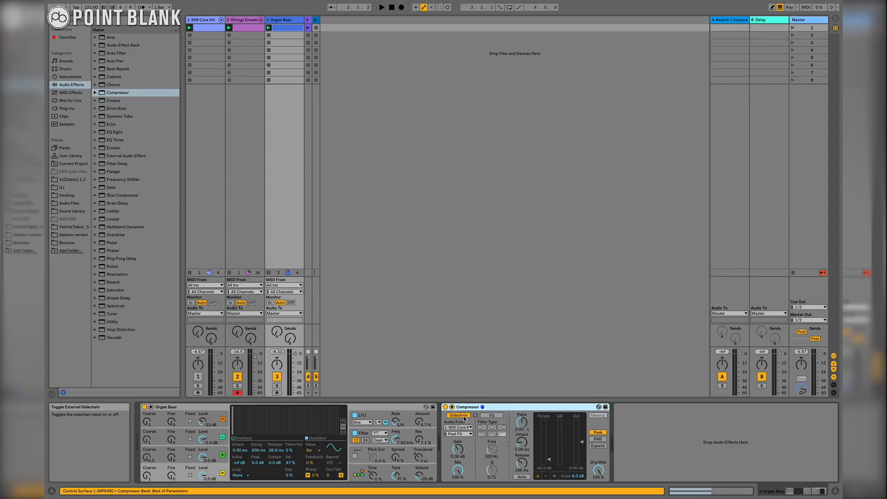
key("space")
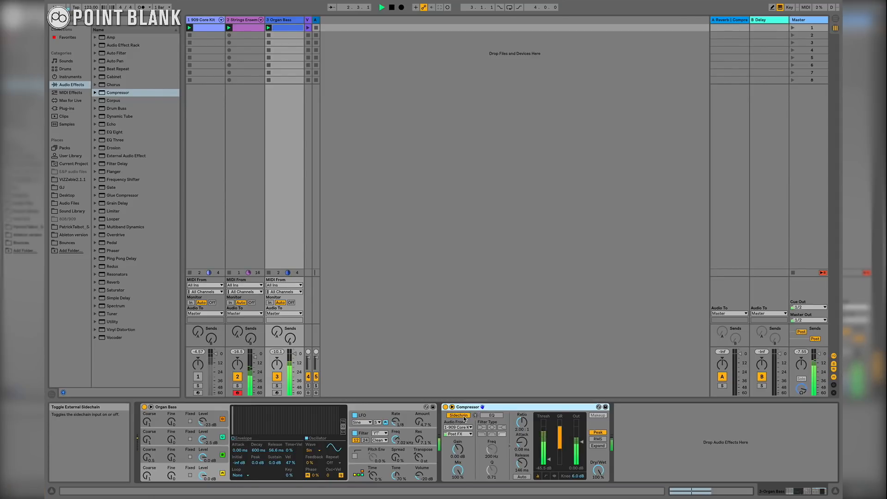
key("space")
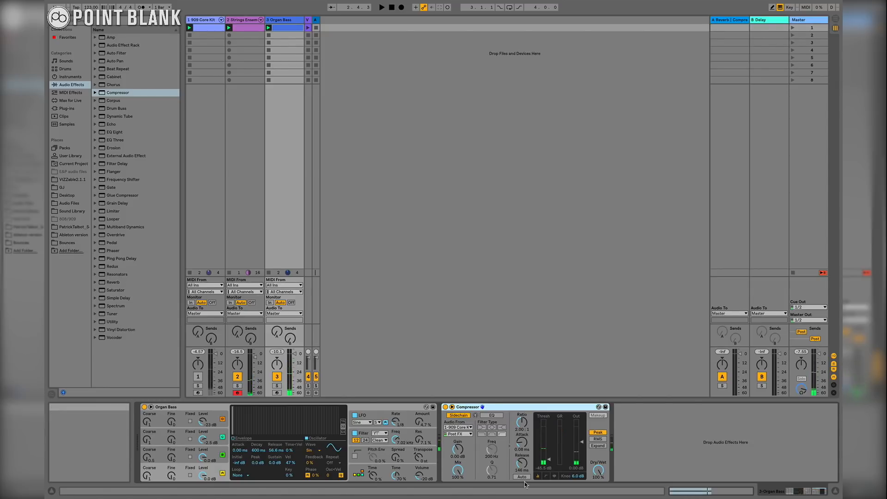
Set the Organ Bass Compressor's ratio to 6.00:1, attack to 0.39 ms and release to 76.8 ms
left_click_drag(523, 425, 523, 418)
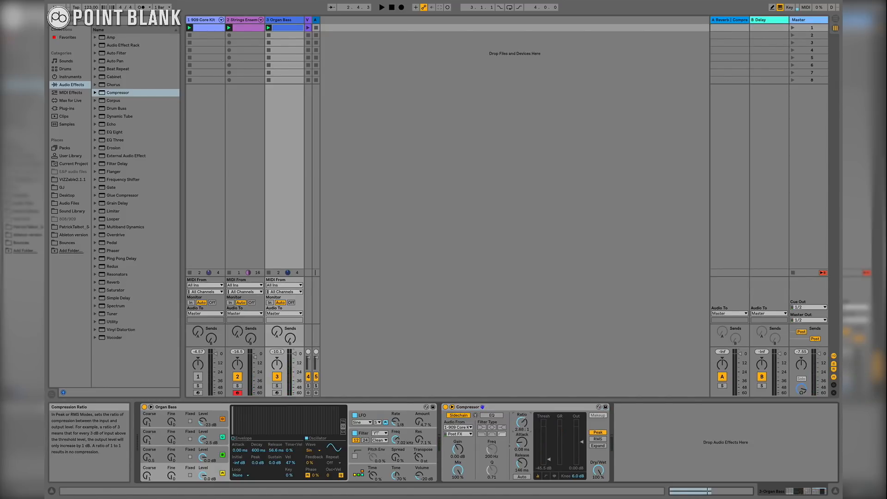
key("space")
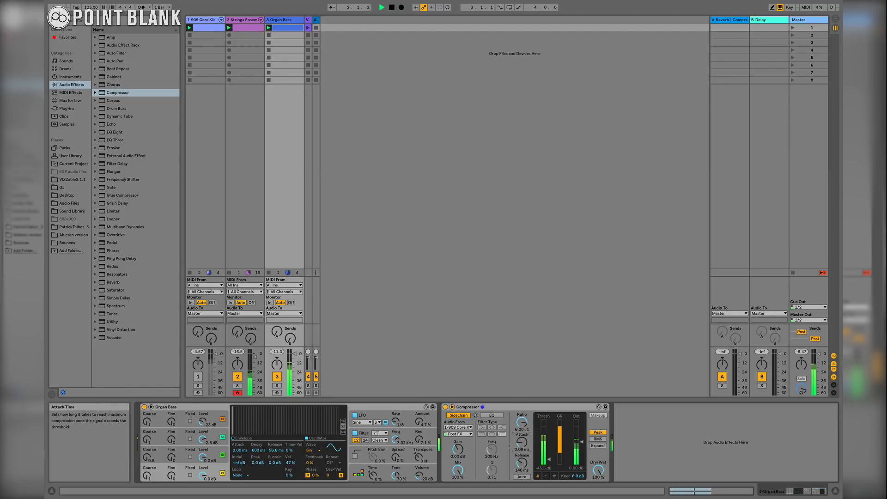
left_click_drag(522, 442, 521, 440)
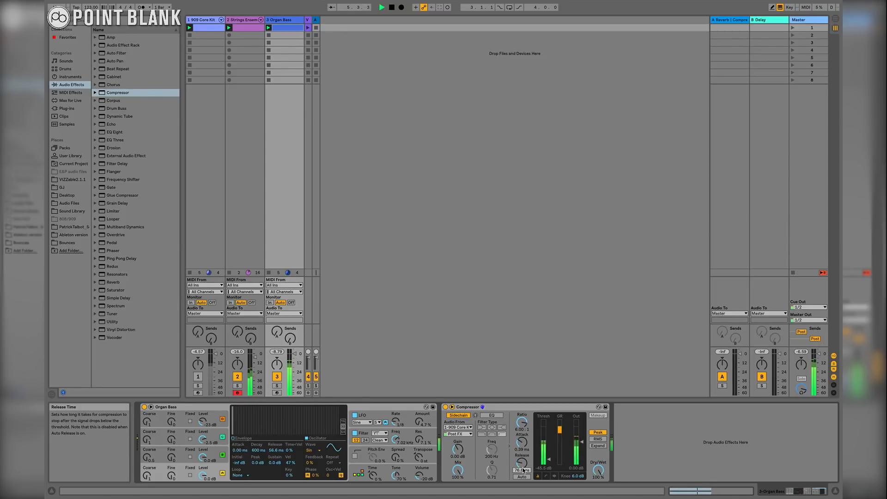
key("space")
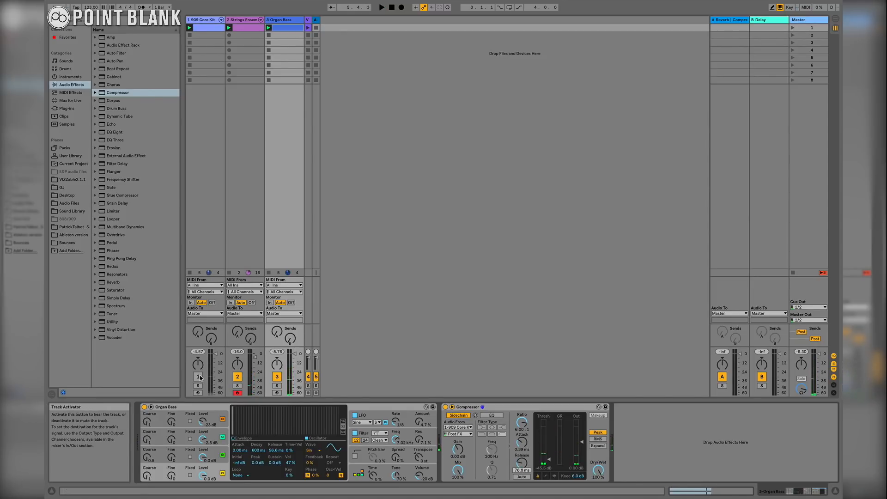
Unmute the 909 Core Kit track and play the full loop with the sidechained strings and bass
left_click(198, 377)
key("space")
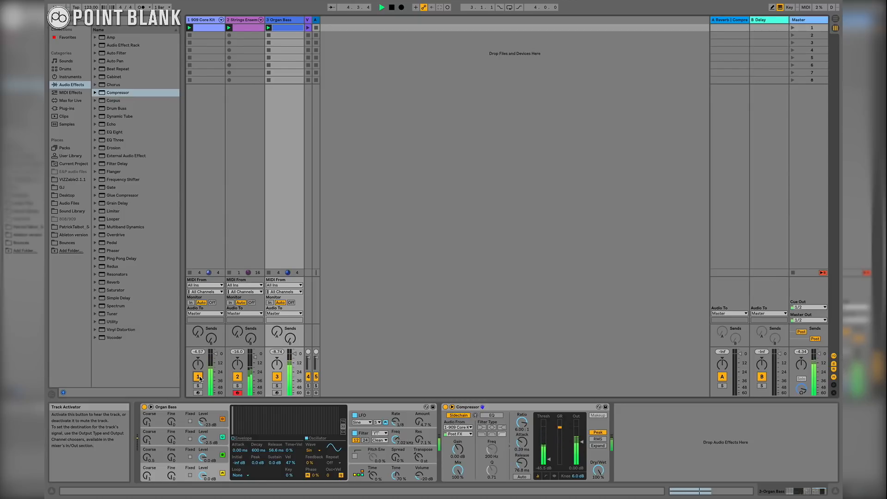
key("space")
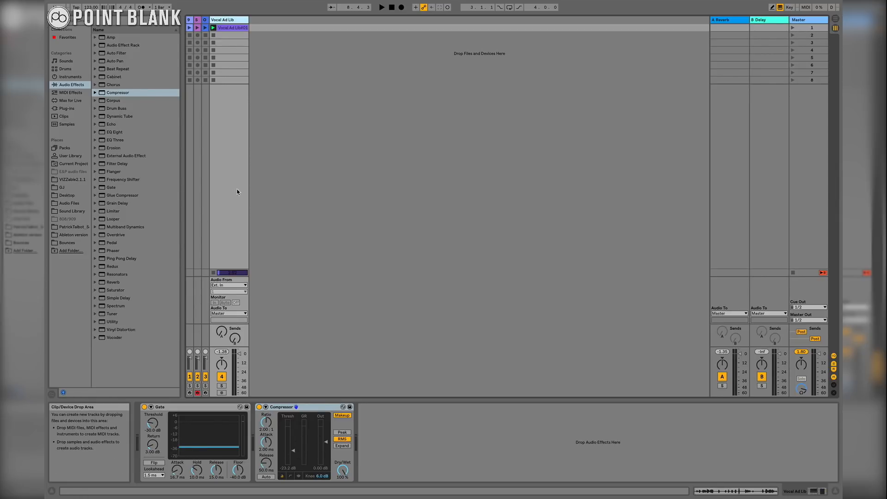
Play the vocal ad lib and raise its send to the A Reverb return to about -10 dB
key("space")
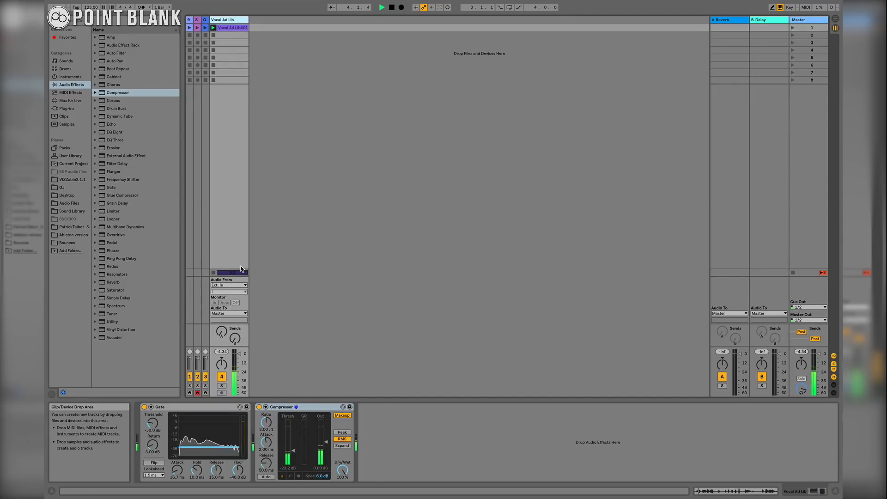
key("space")
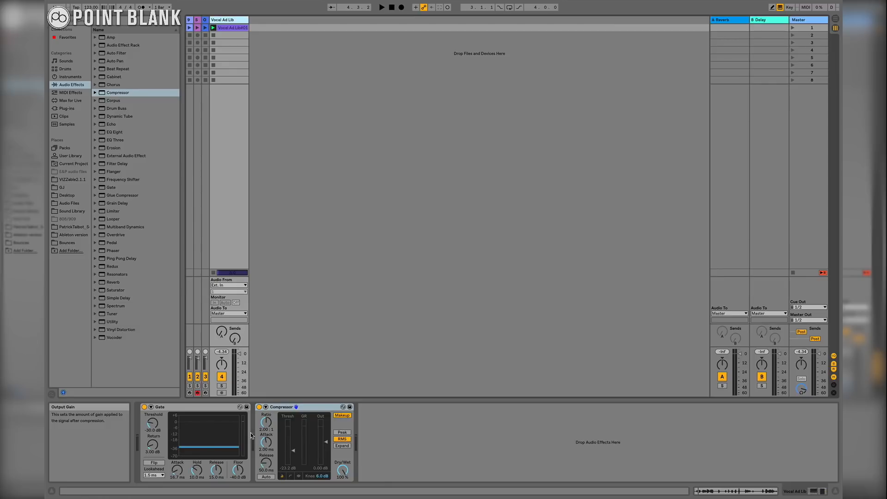
left_click(726, 20)
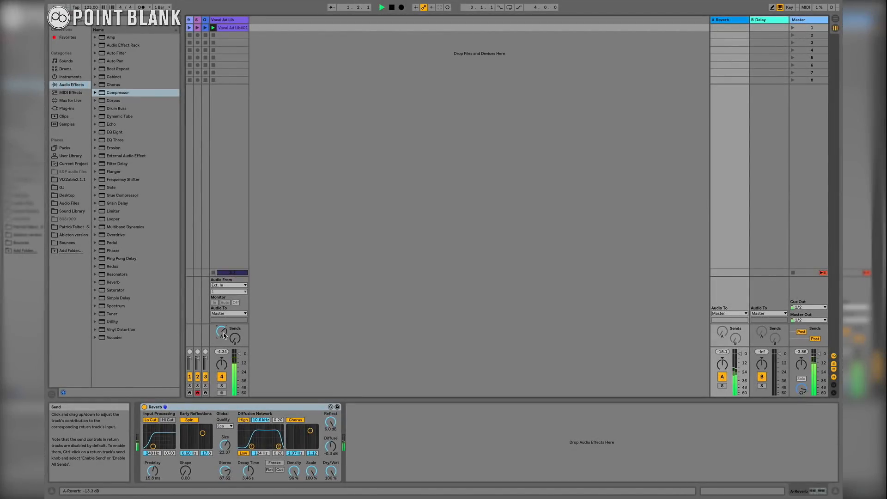
left_click_drag(223, 335, 224, 329)
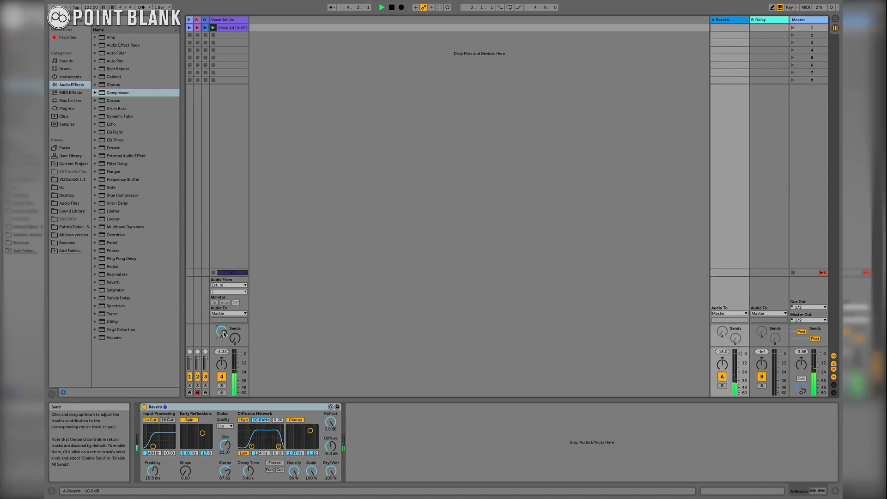
key("space")
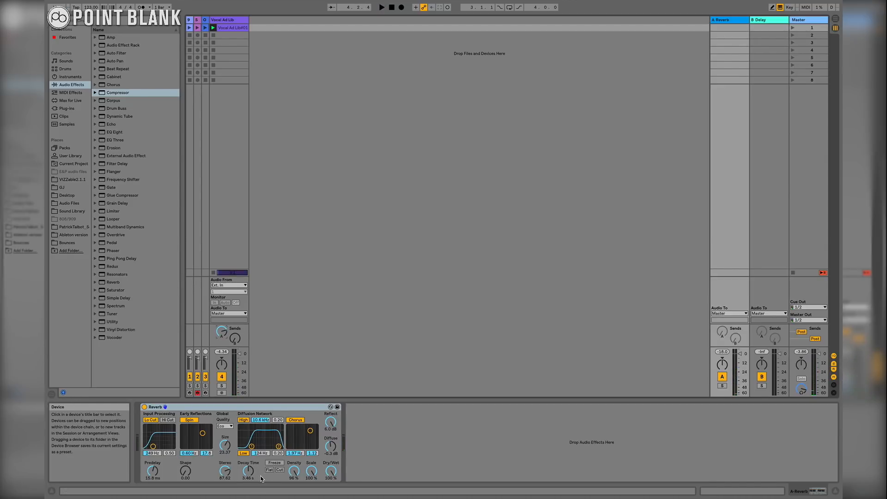
Lengthen the Reverb's decay time to 9.81 s and raise the vocal's reverb send further during playback
left_click_drag(248, 472, 249, 469)
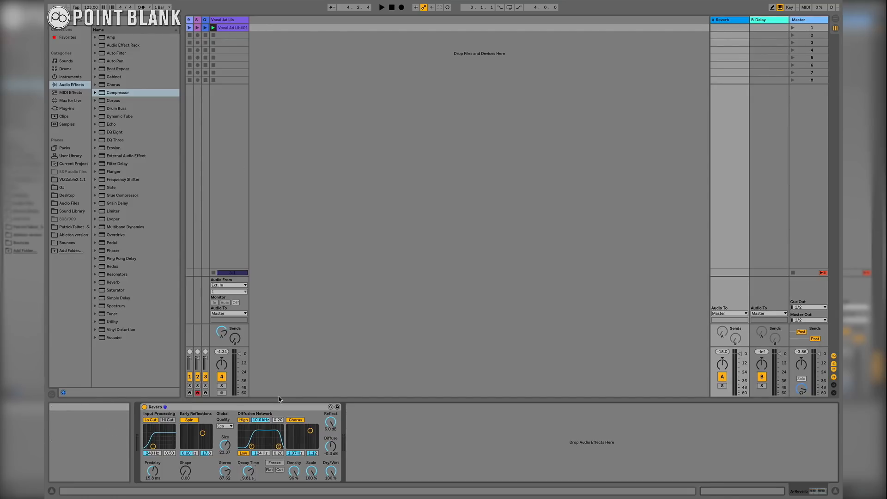
key("space")
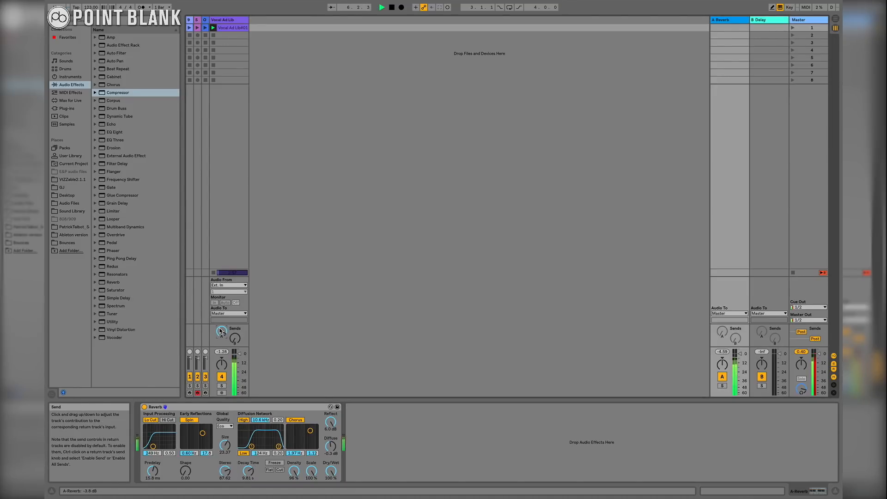
left_click_drag(220, 328, 220, 326)
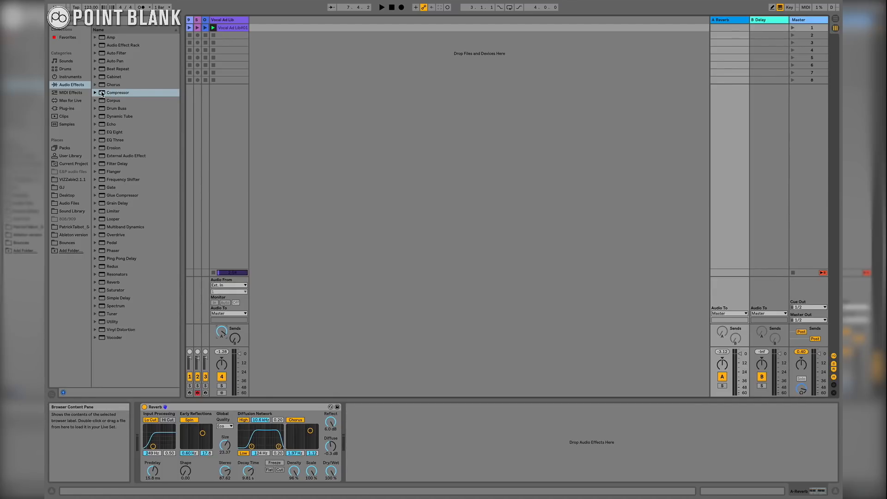
Add a Compressor after the Reverb on the A Reverb return and enable its sidechain with Vocal Ad Lib as the input
double_click(116, 92)
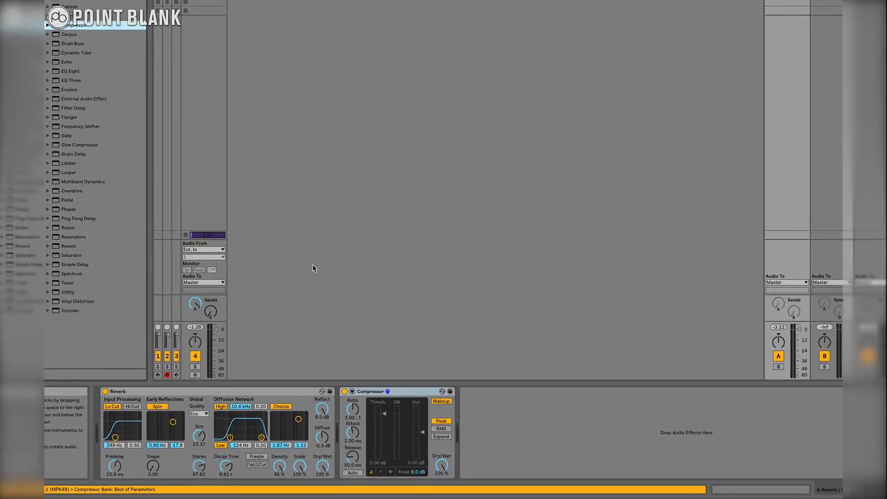
left_click(356, 407)
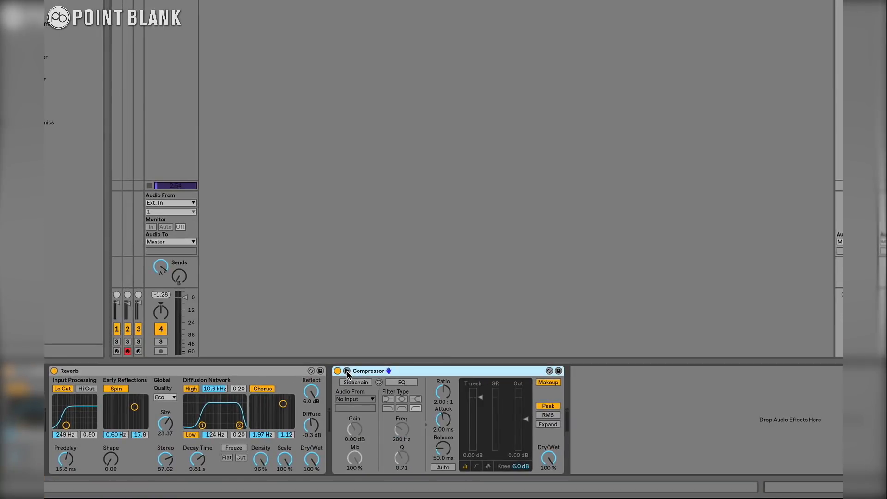
left_click(357, 382)
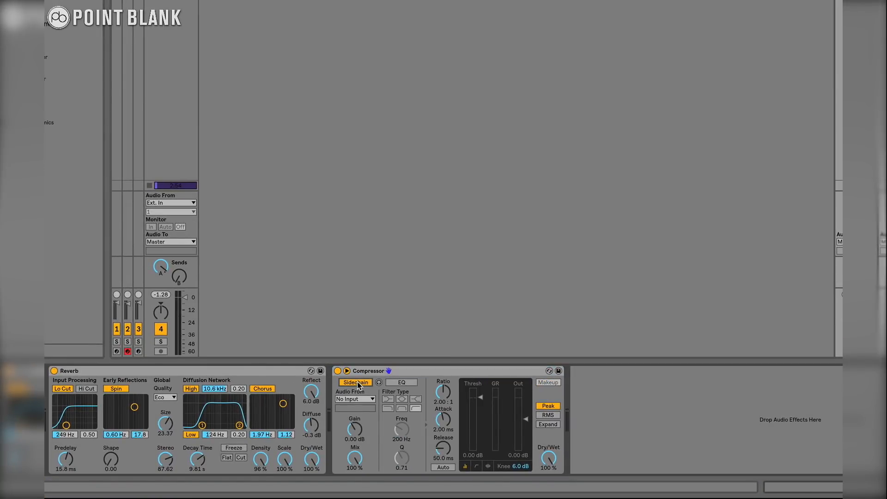
left_click(359, 399)
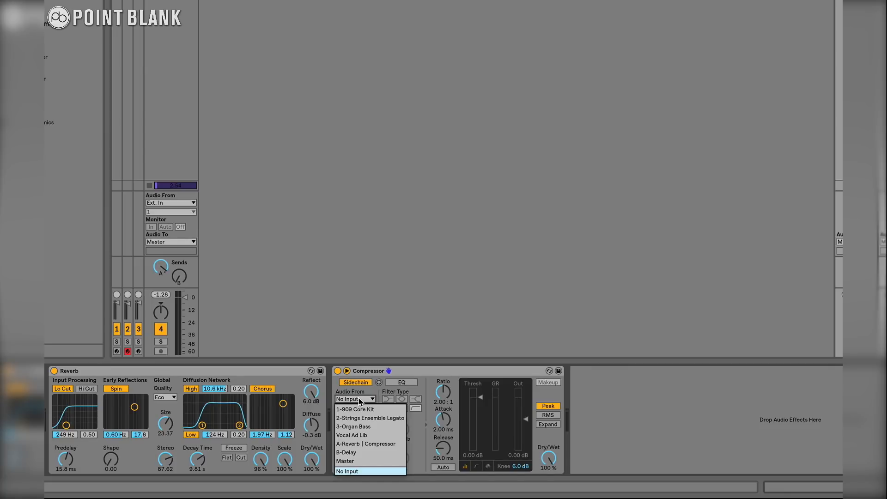
left_click(356, 436)
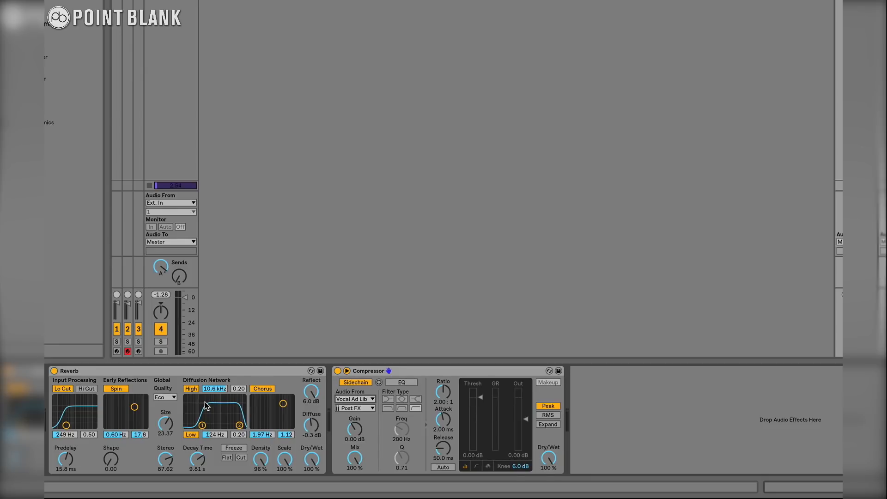
Set the reverb Compressor's threshold to -40.1 dB and its release to 459 ms while the vocal plays
left_click_drag(480, 397, 483, 435)
left_click_drag(482, 432, 481, 438)
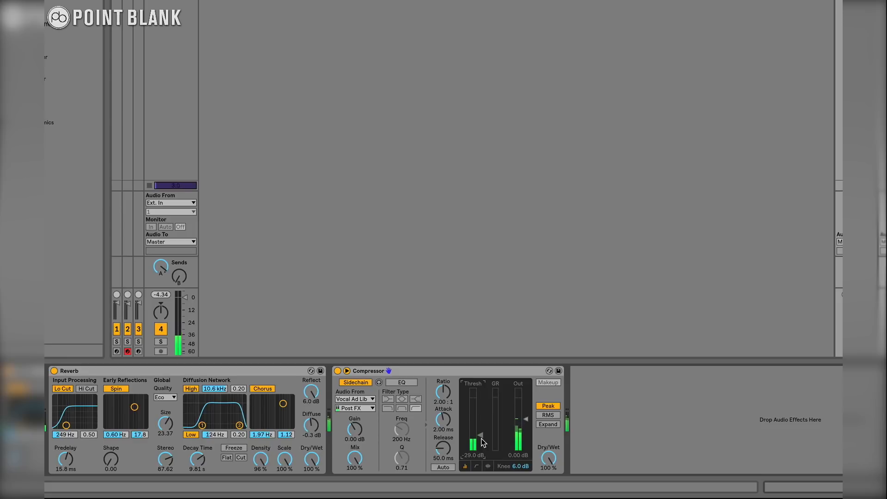
left_click_drag(482, 441, 472, 447)
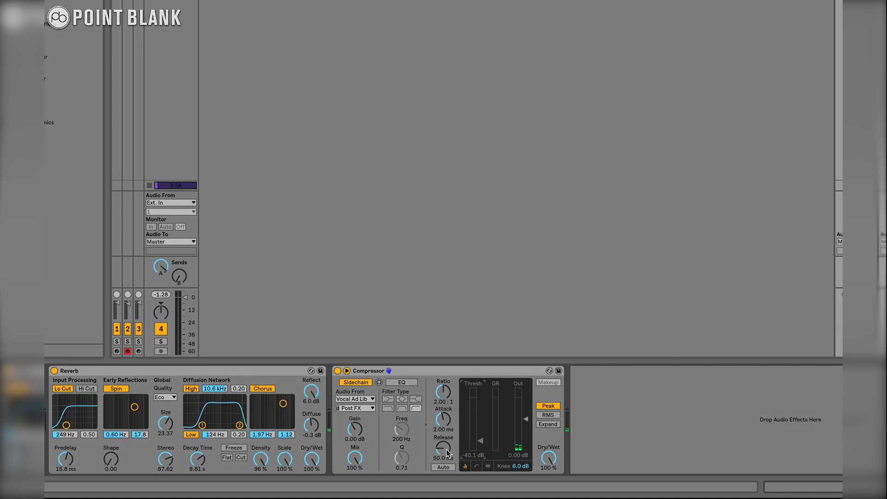
left_click_drag(446, 449, 447, 433)
left_click_drag(445, 445, 445, 446)
key("space")
Insert a Filter Delay ahead of the Reverb on the A Reverb return
double_click(51, 35)
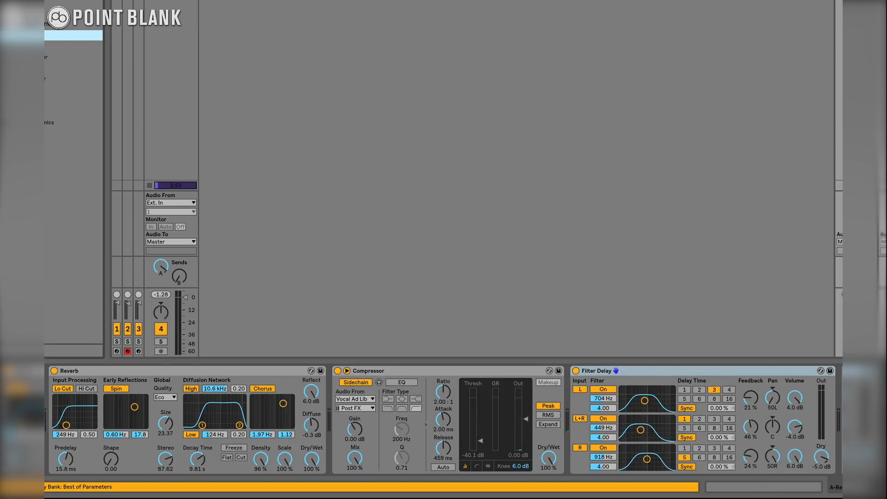
left_click(648, 373)
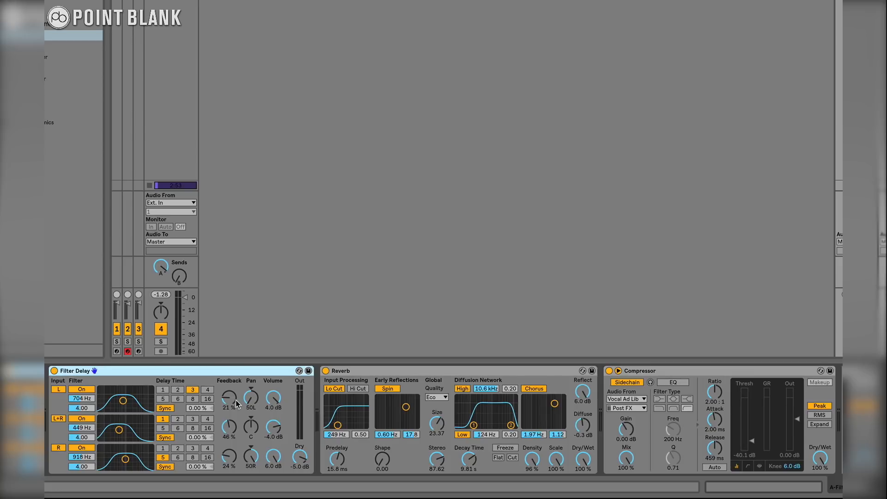
Set the Filter Delay's feedback to 52% for L and 56% for R, and its delay time to 2 for L+R and 8 for R
left_click_drag(229, 398, 229, 378)
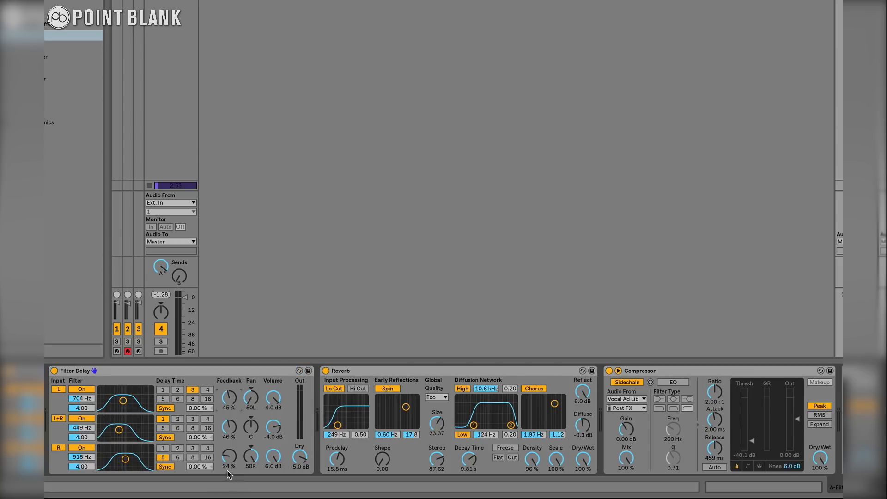
left_click_drag(229, 458, 229, 442)
left_click_drag(230, 402, 230, 396)
left_click_drag(230, 453, 231, 452)
left_click(194, 457)
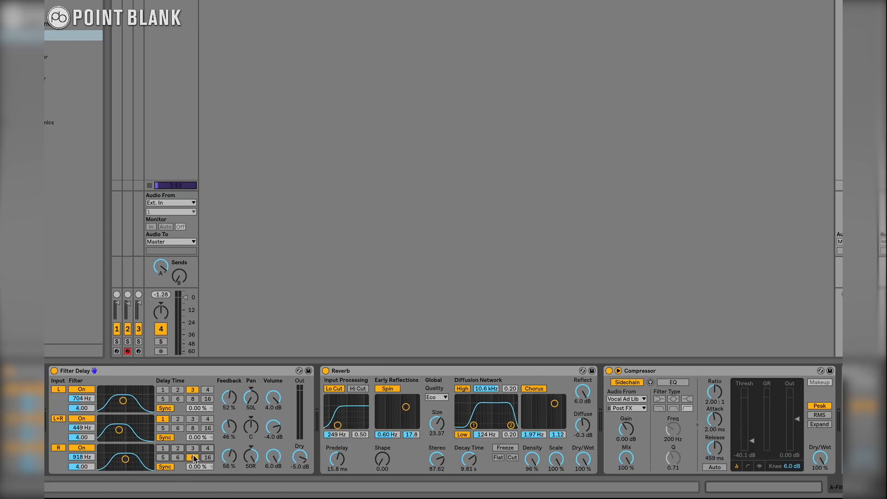
left_click(177, 418)
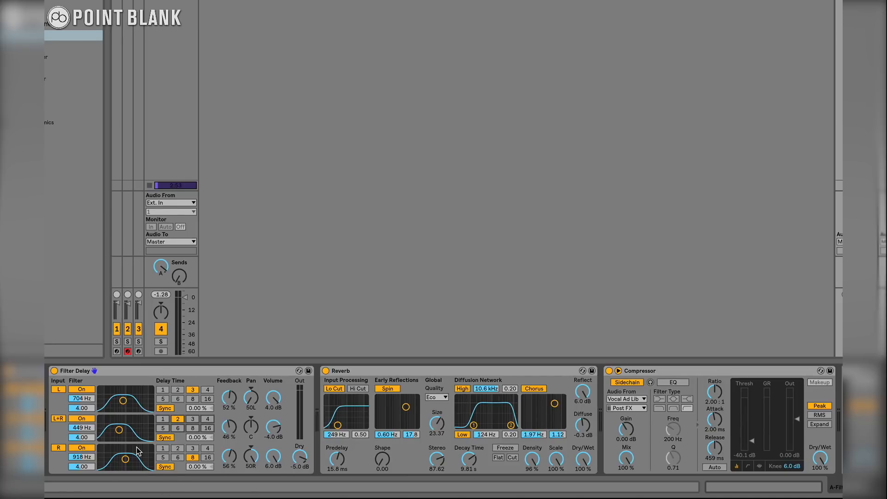